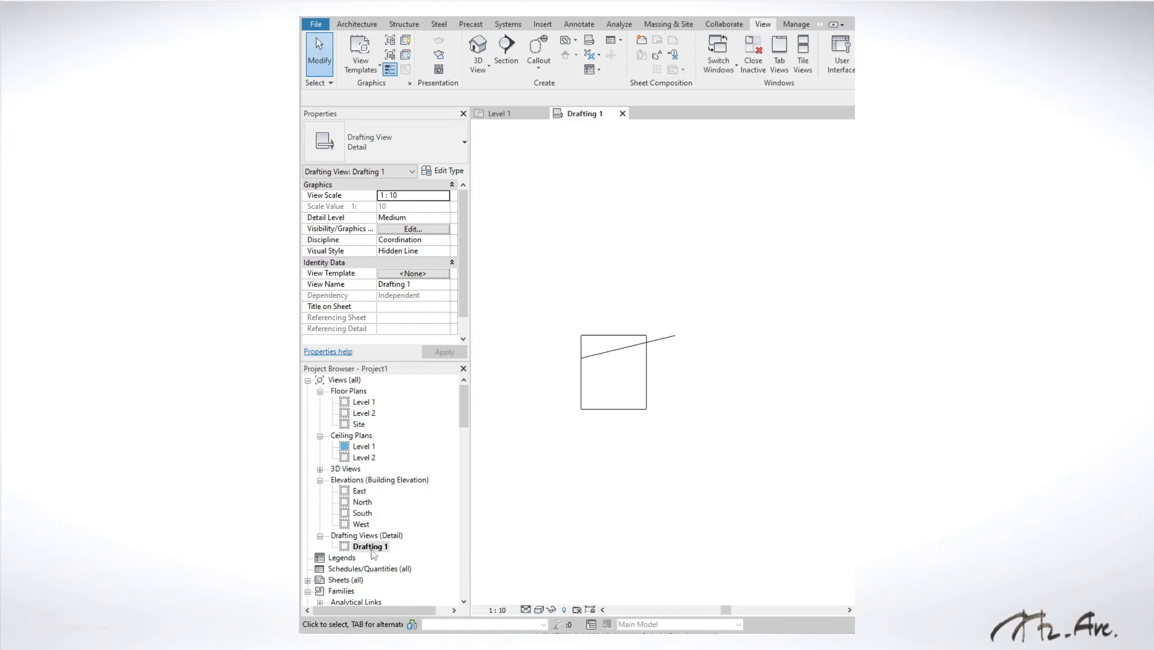
Place a view reference just above the upper-right corner of the square room in the Level 1 floor plan
left_click(370, 547)
left_click(500, 113)
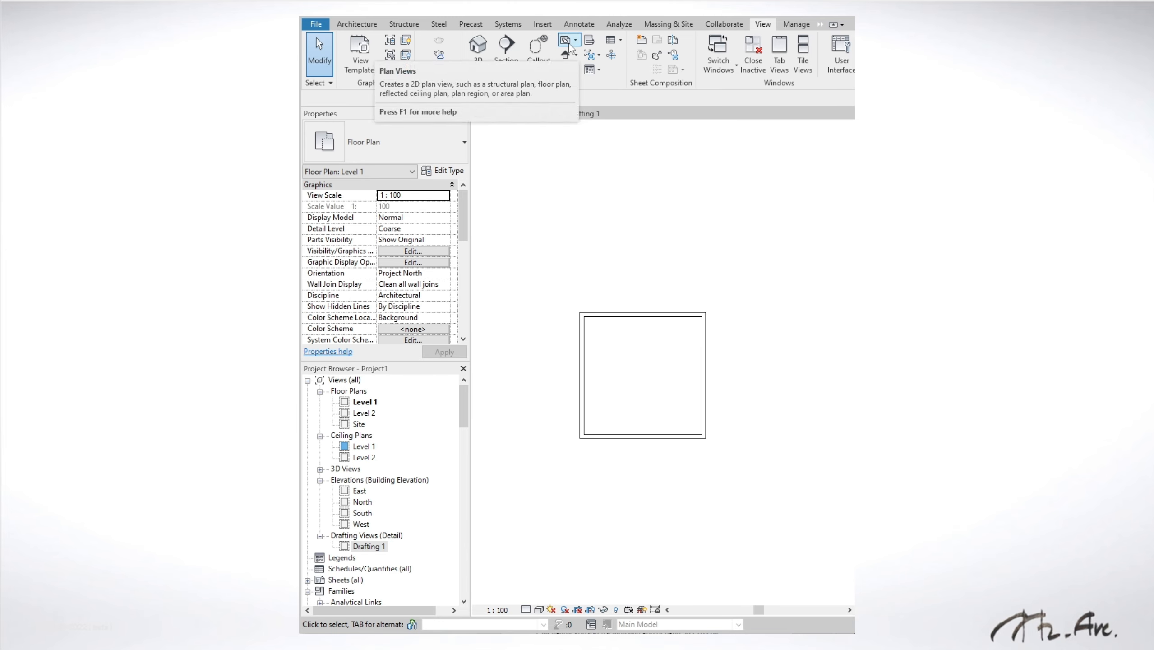
left_click(673, 56)
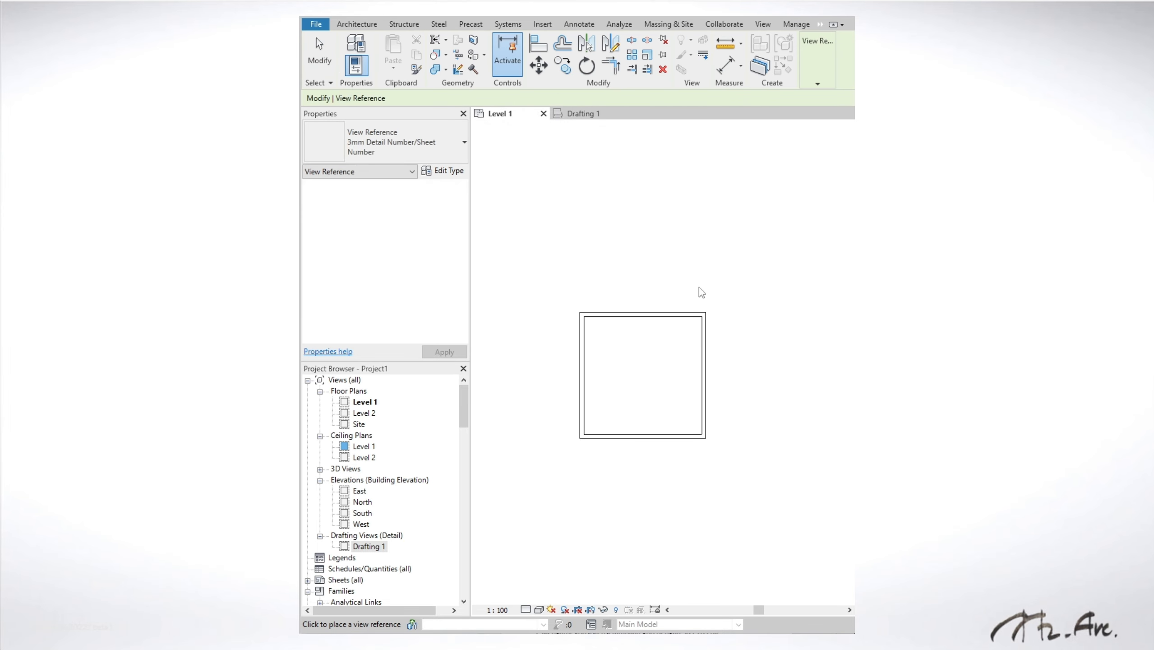
left_click(699, 284)
scroll(699, 291, "up", 2)
left_click(699, 291)
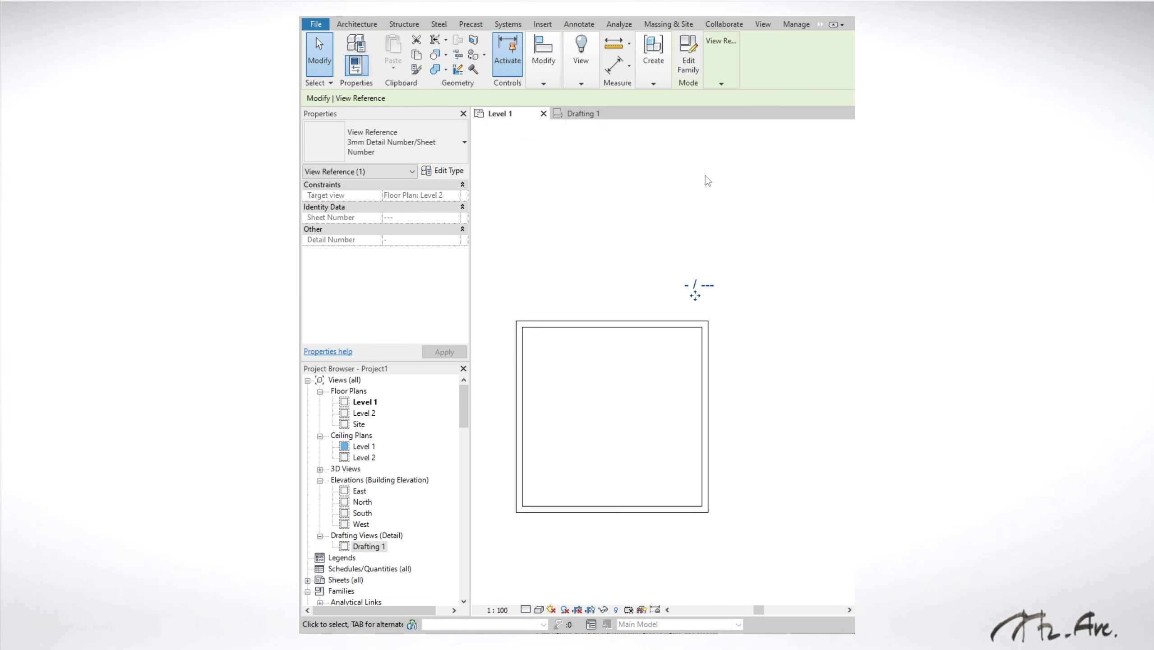
Set the view reference's view type to Drafting View and its target view to Drafting View: Drafting 1
left_click(641, 97)
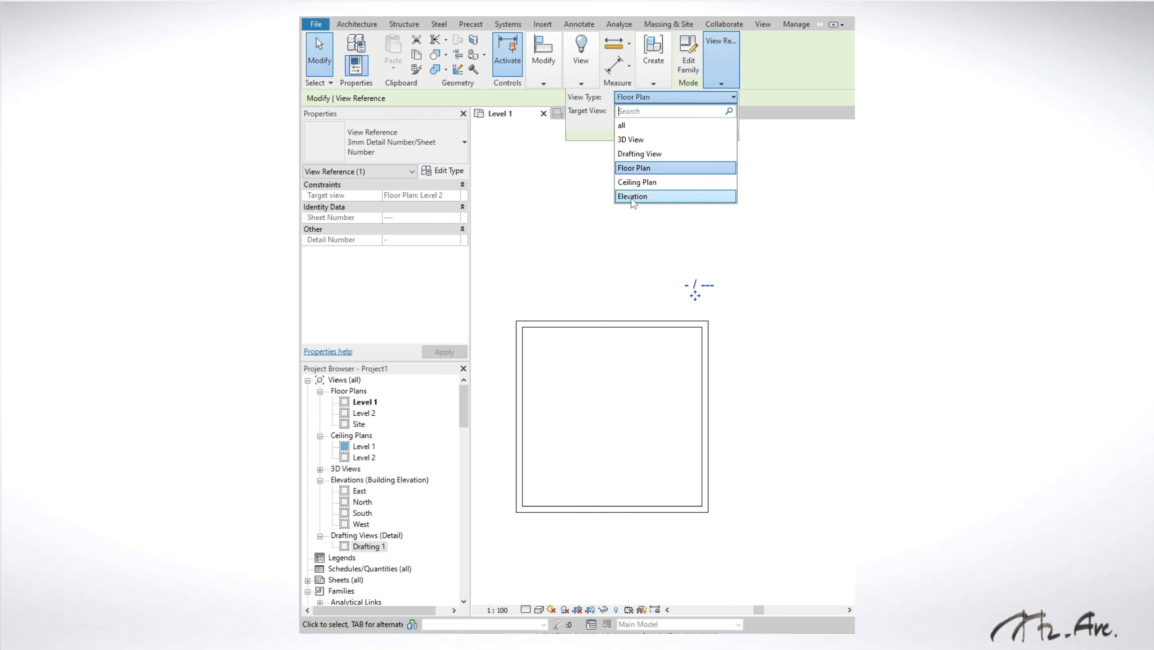
left_click(645, 154)
left_click(651, 113)
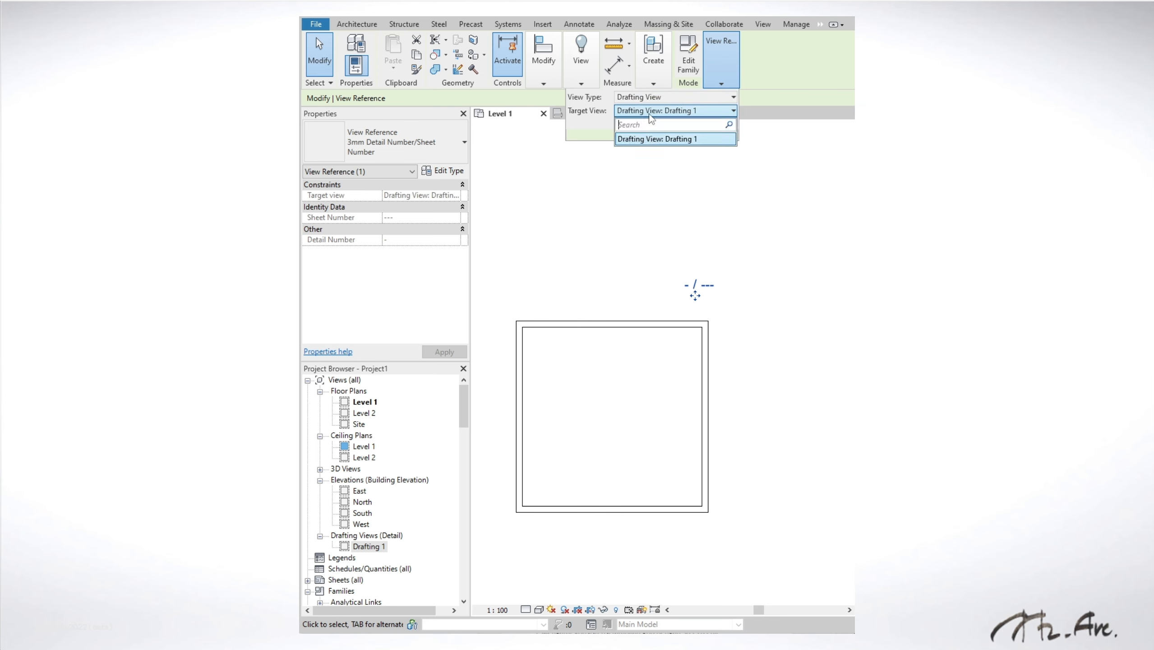
left_click(655, 139)
left_click(609, 233)
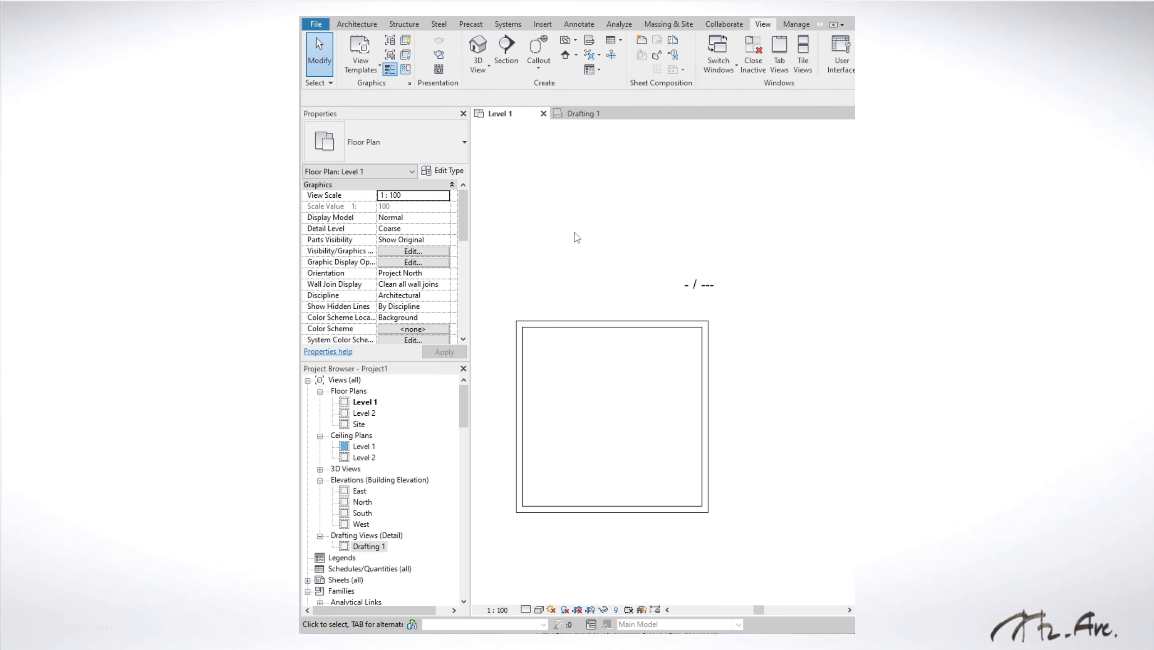
Follow the view reference above the square room to its target view
scroll(576, 240, "down", 1)
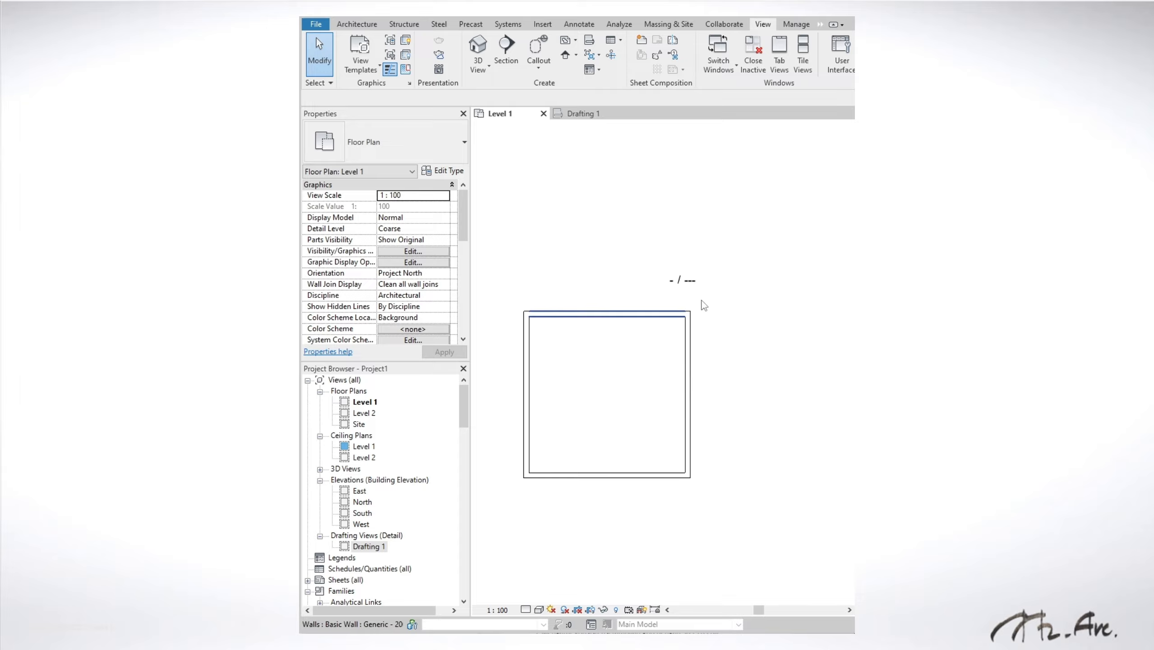
right_click(682, 281)
left_click(728, 345)
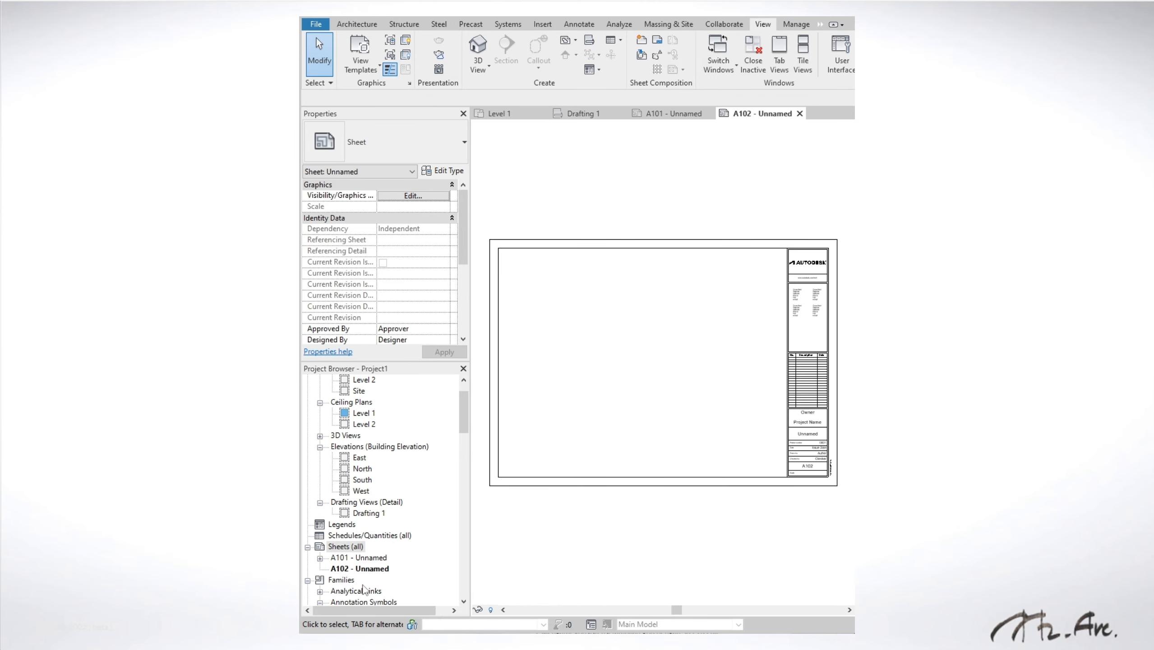
Place the Drafting 1 view in the upper-left area of sheet A102
left_click(353, 570)
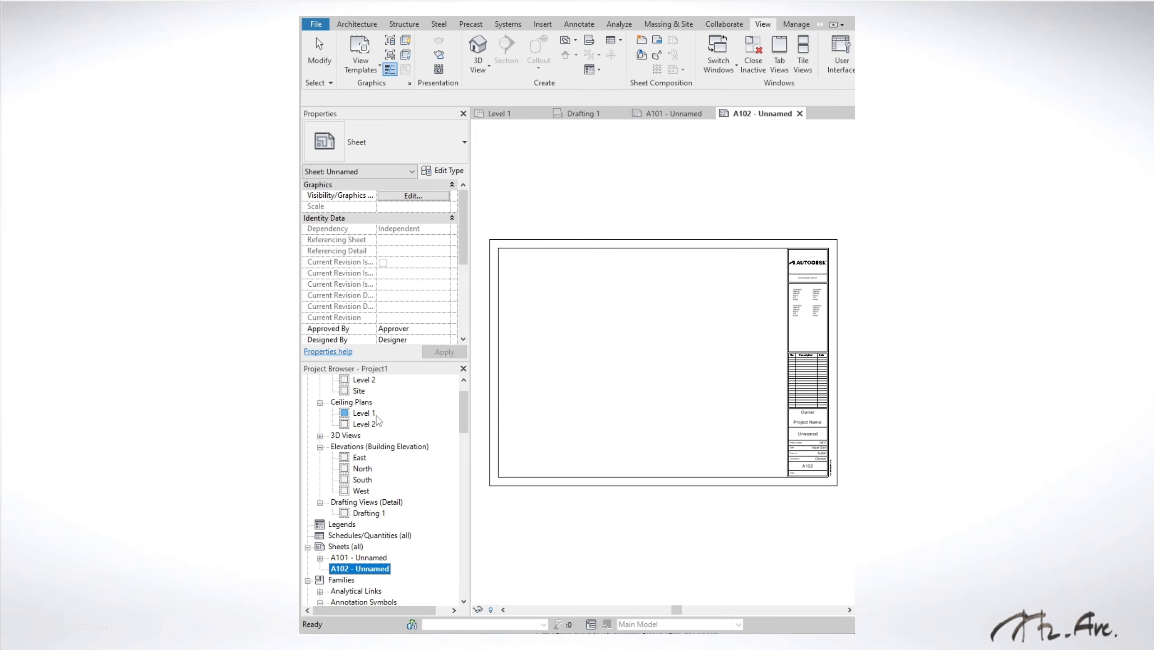
scroll(378, 421, "up", 1)
left_click_drag(369, 535, 591, 380)
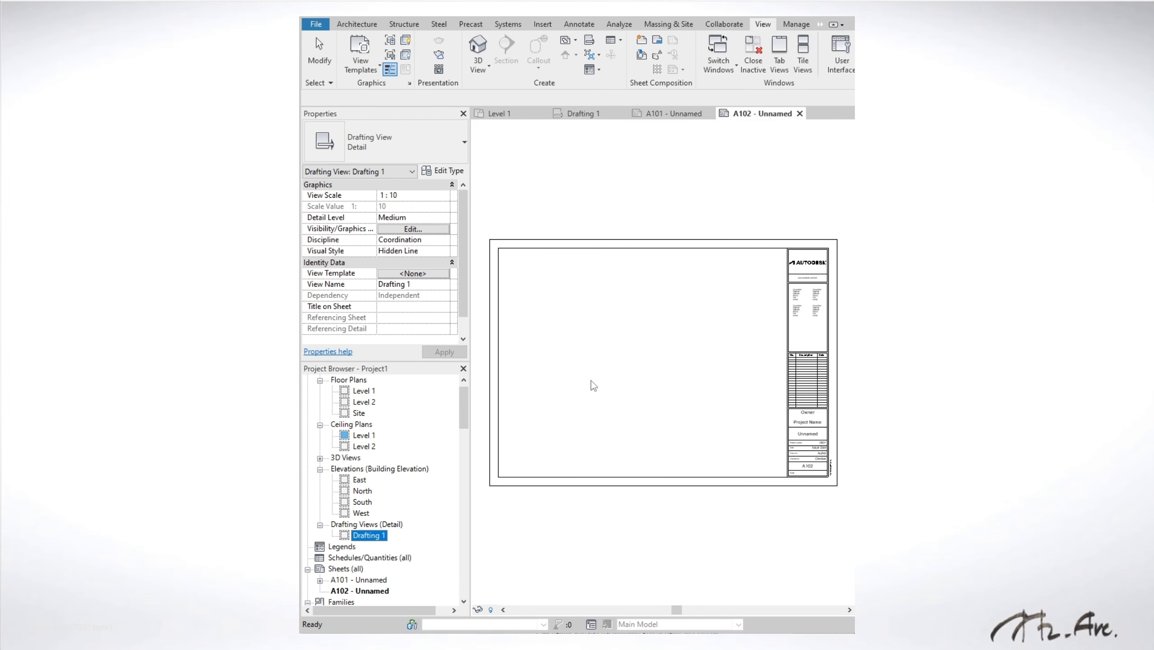
left_click(590, 329)
key("Escape")
scroll(510, 383, "up", 3)
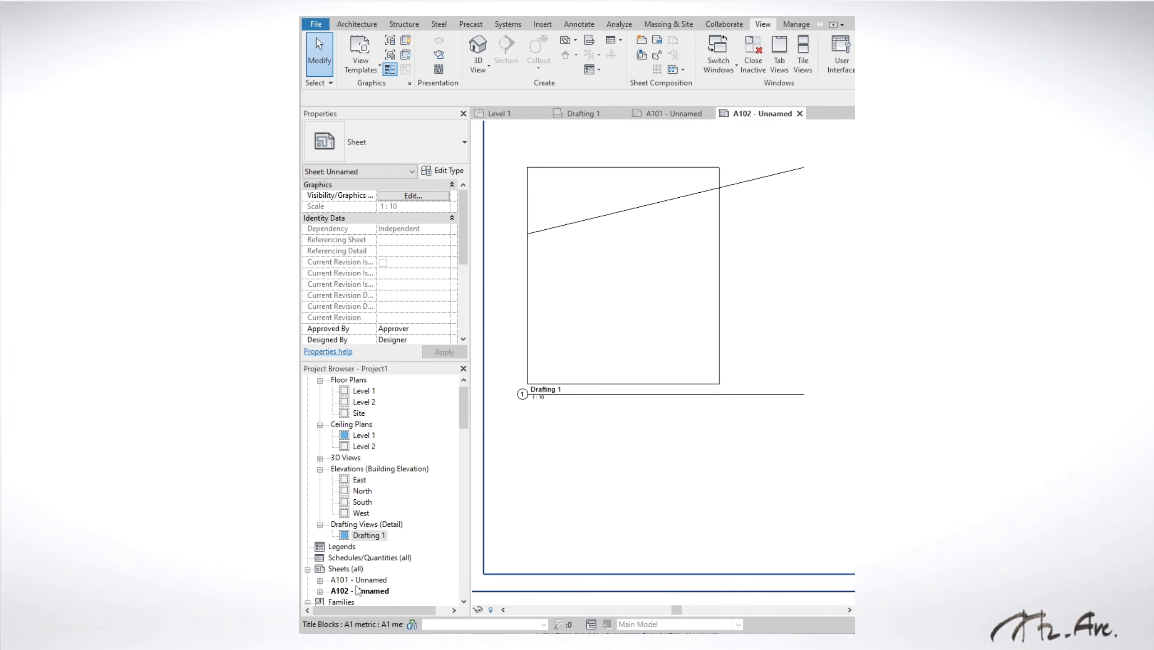
Rename sheet A102 to "Isi view reference"
scroll(380, 593, "down", 1)
right_click(371, 580)
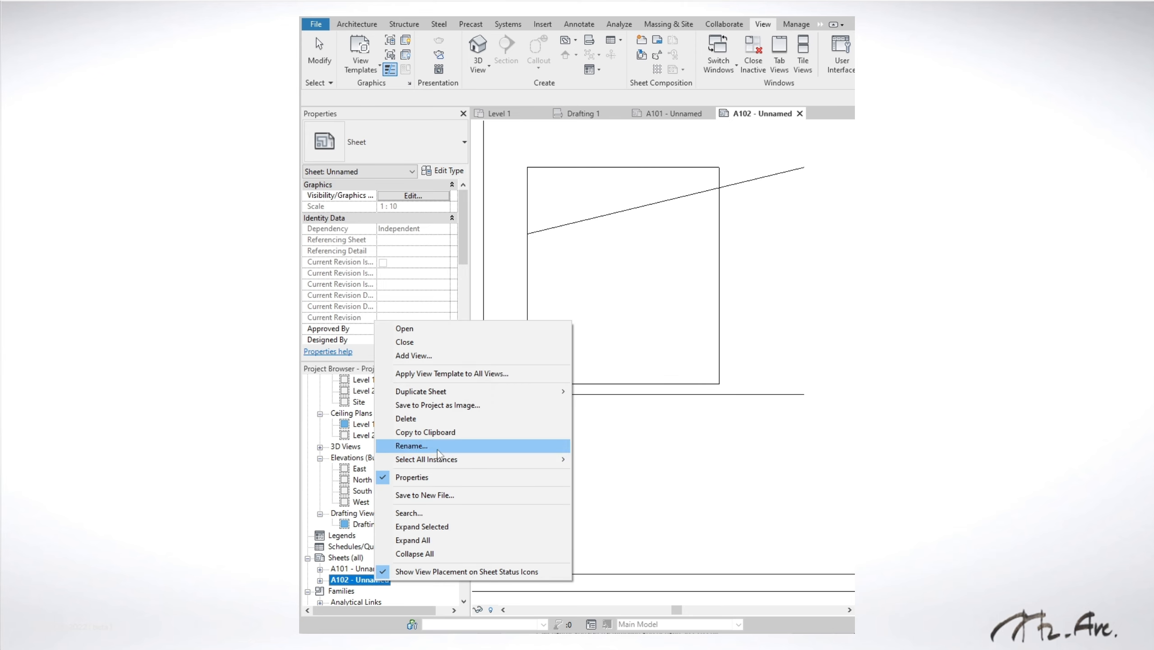
left_click(400, 449)
key("Tab")
type("Isi view reference")
key("Return")
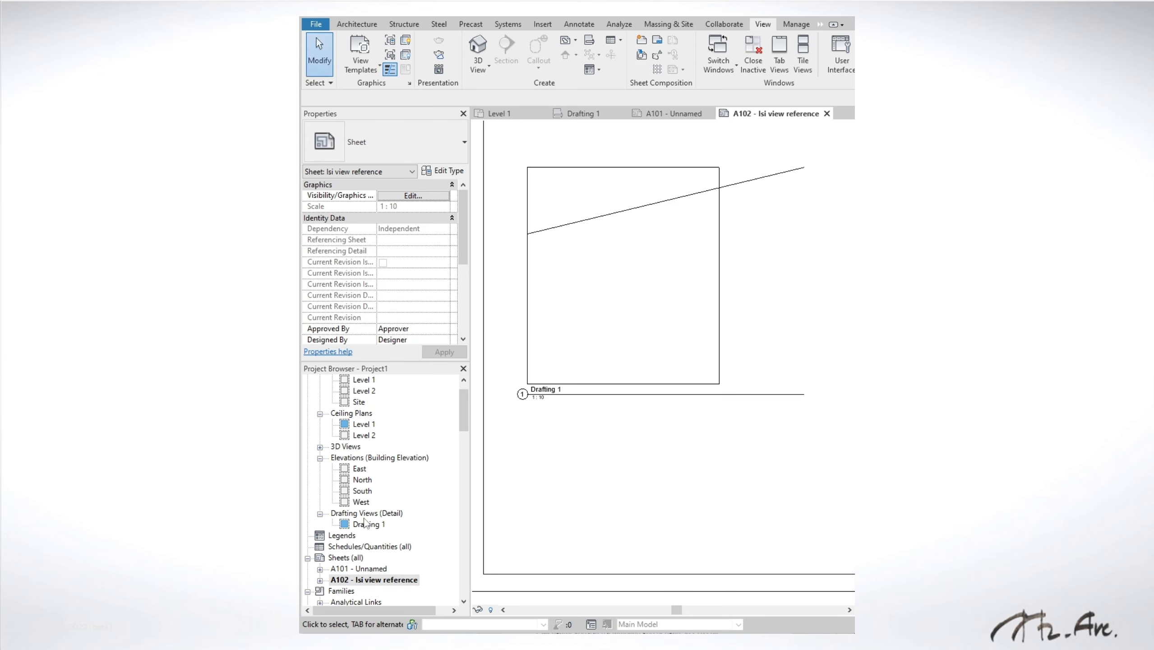
Return to the Level 1 floor plan, check the view reference's label and follow it to its target view
scroll(366, 523, "up", 1)
double_click(359, 402)
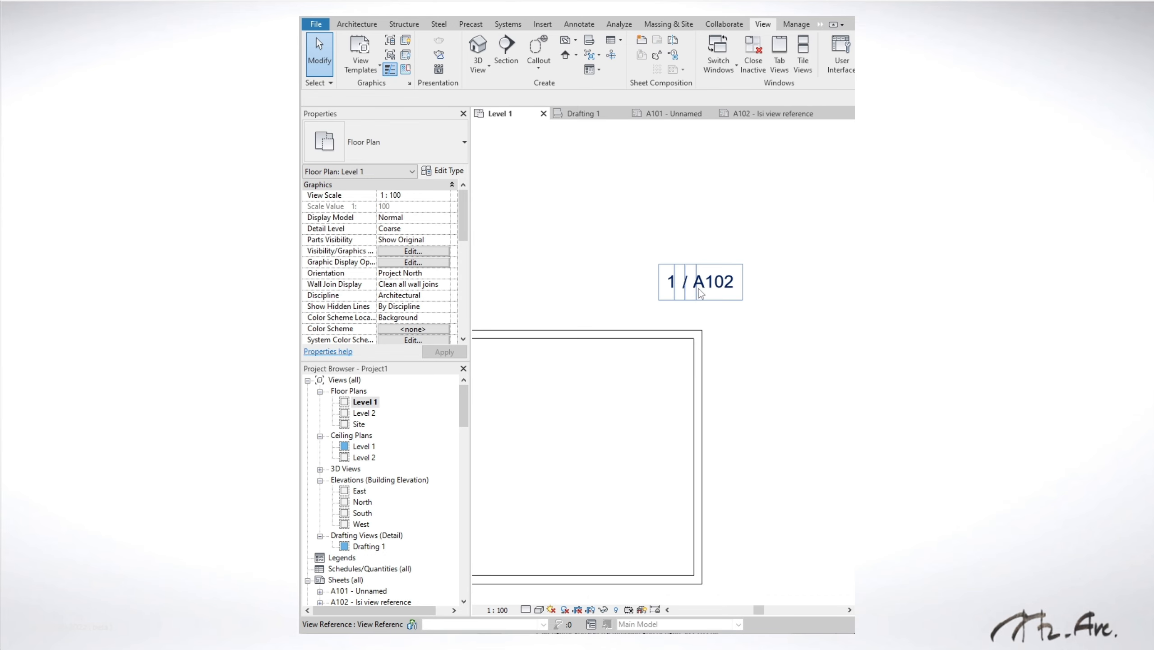
scroll(355, 559, "down", 1)
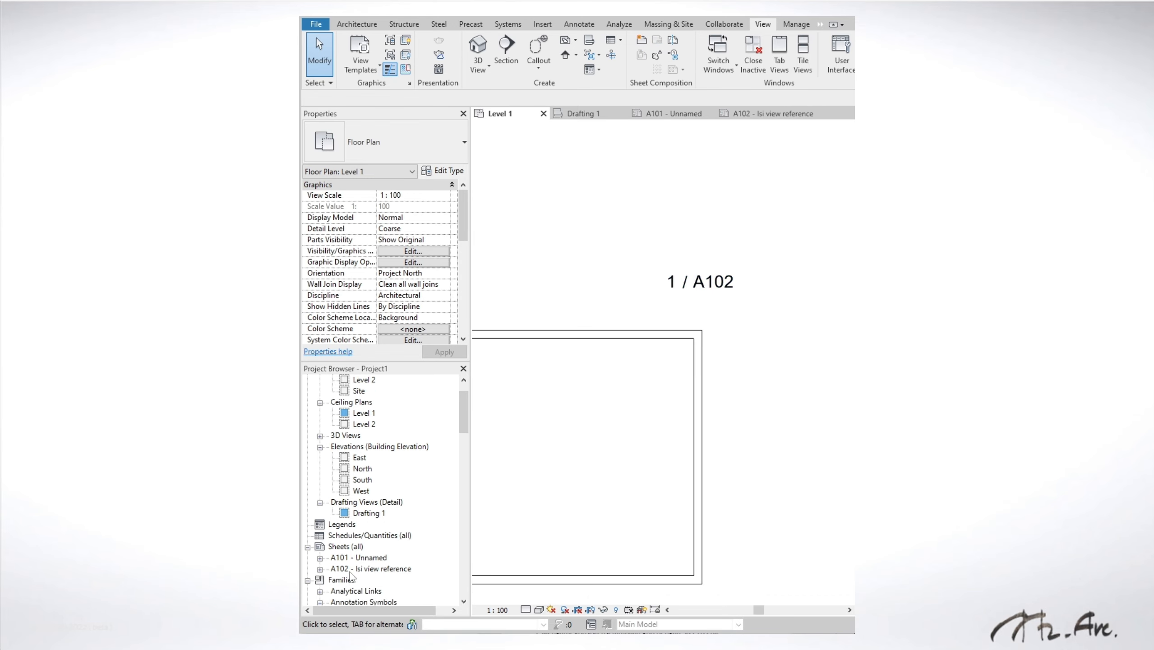
scroll(593, 444, "down", 1)
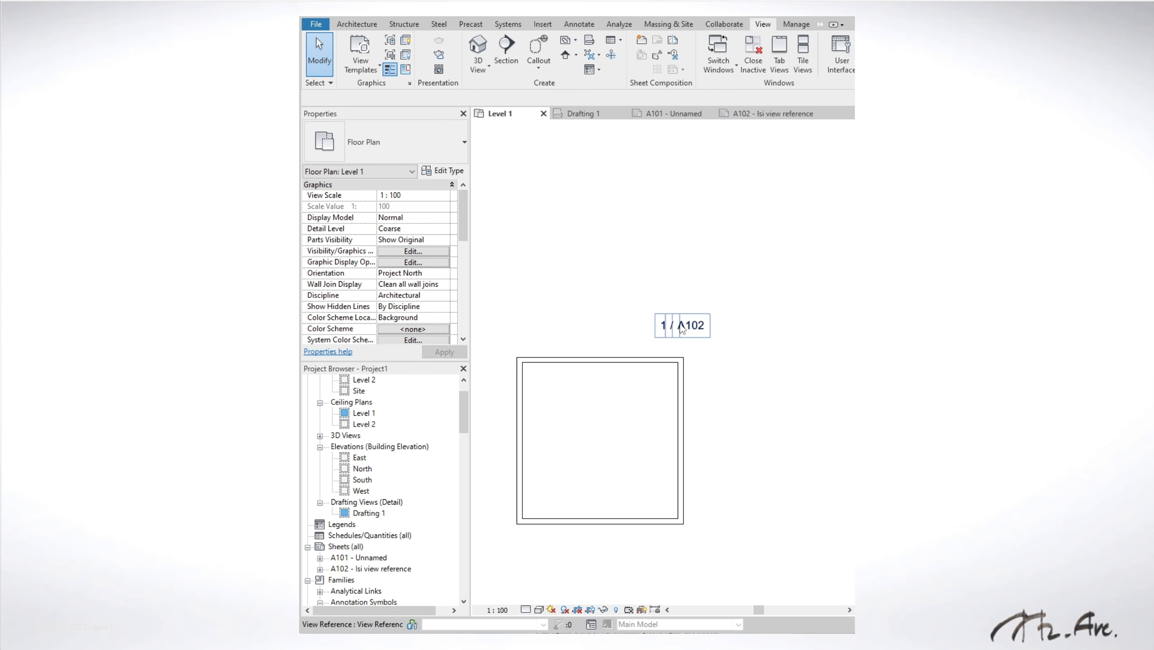
right_click(683, 329)
left_click(709, 379)
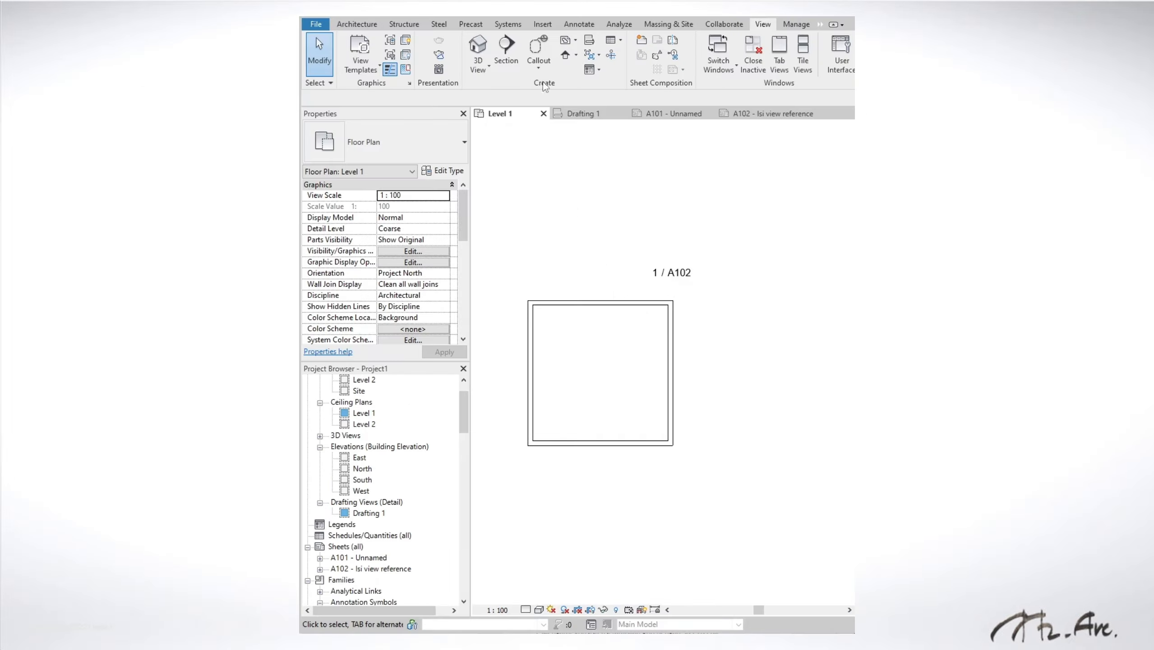
Draw a rectangular callout around the square room's lower-right wall corner, with Reference Other View enabled and Drafting 1 as the referenced view
left_click(539, 73)
left_click(536, 85)
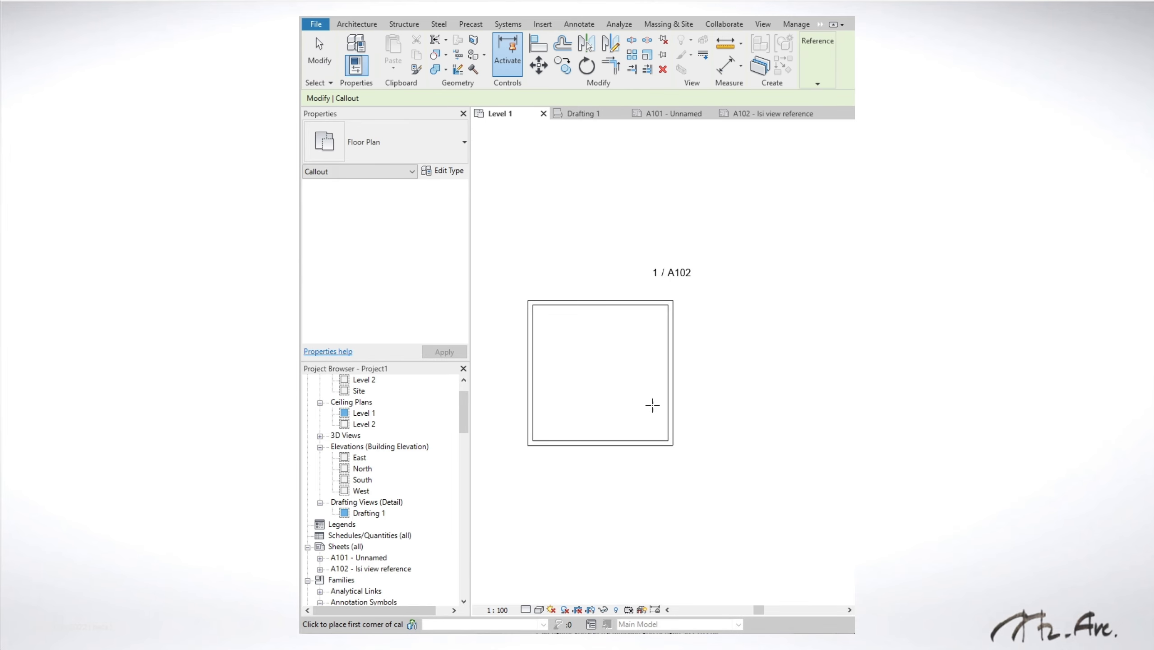
left_click(642, 405)
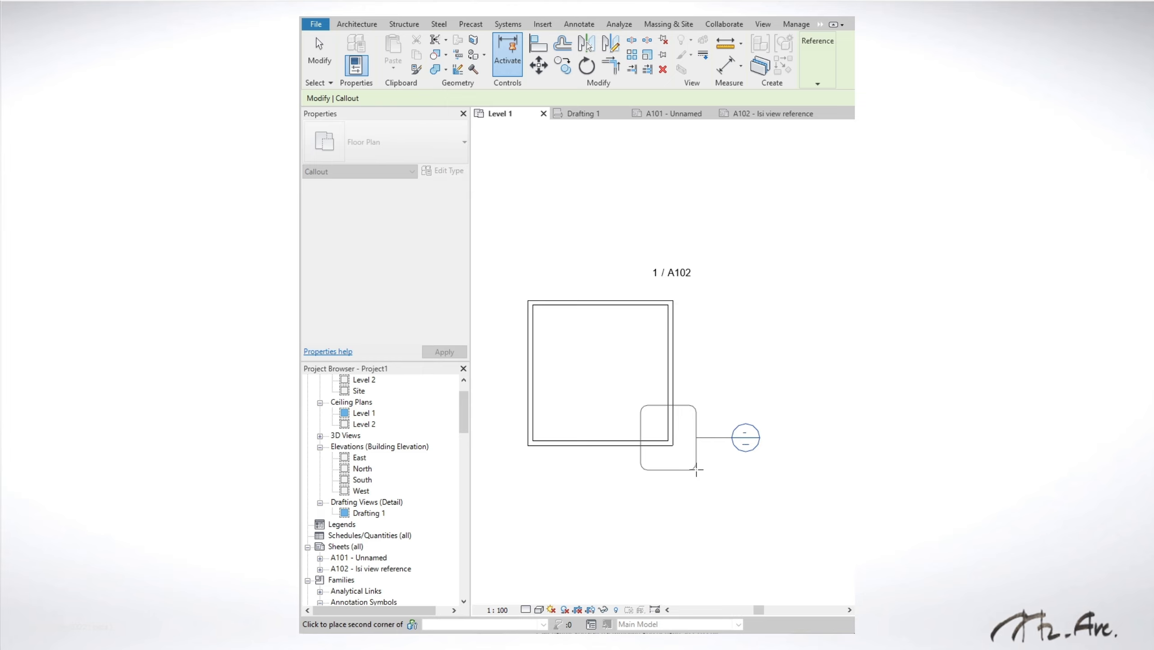
key("Escape")
left_click(815, 84)
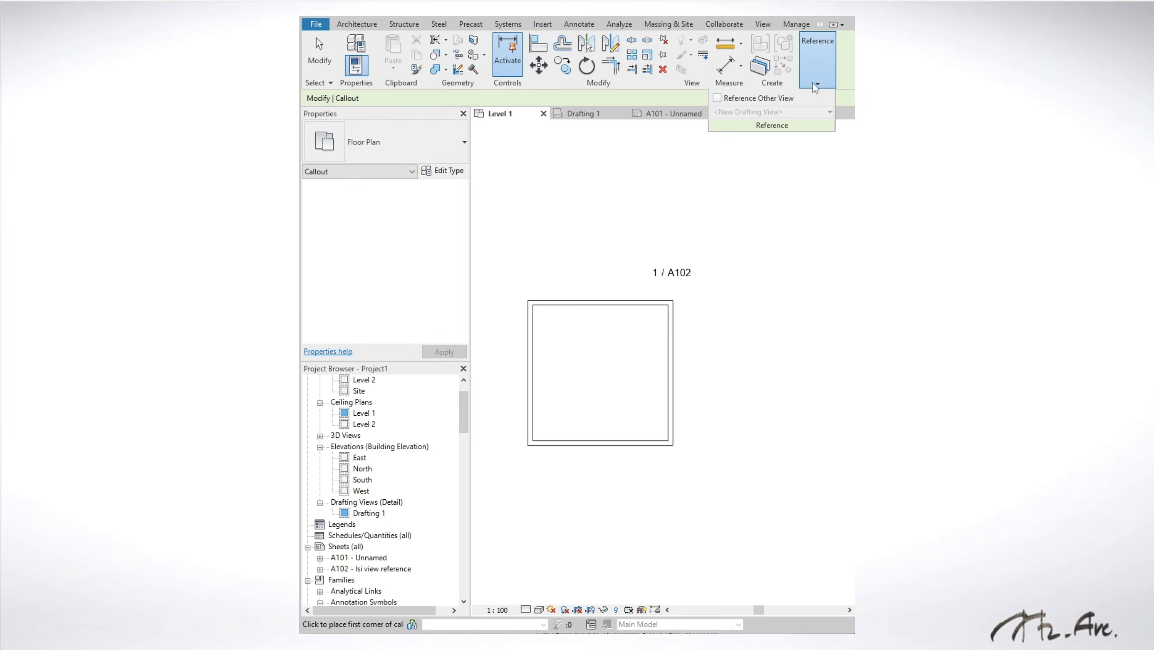
left_click(719, 100)
left_click(817, 84)
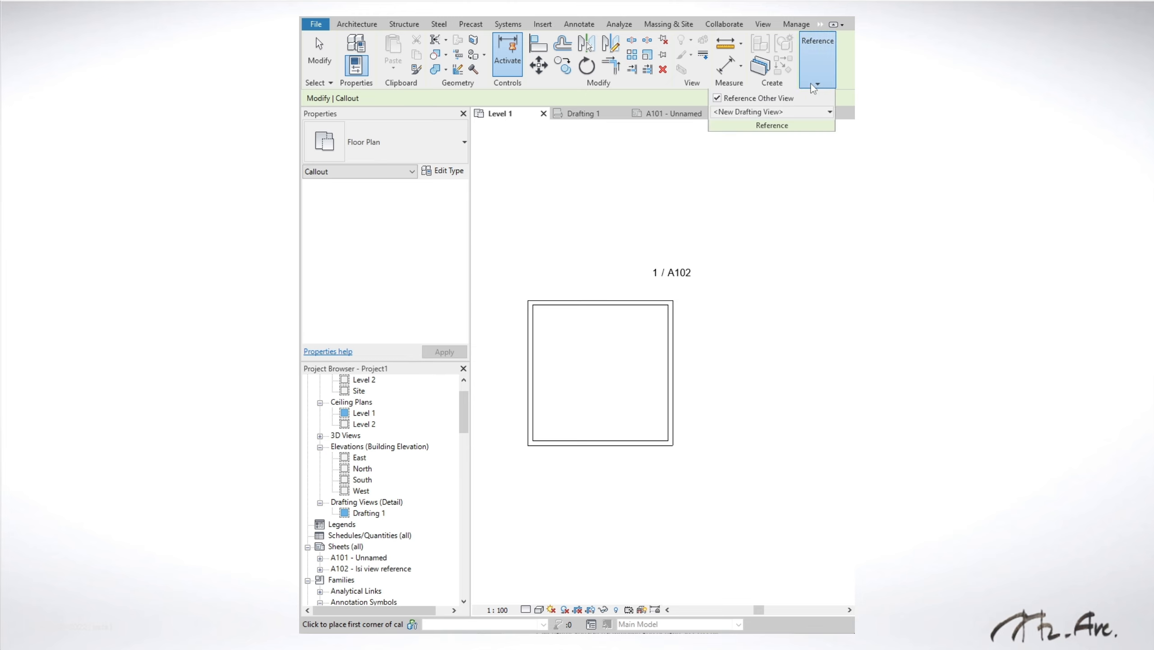
left_click(772, 111)
left_click(767, 155)
left_click(641, 412)
left_click(699, 478)
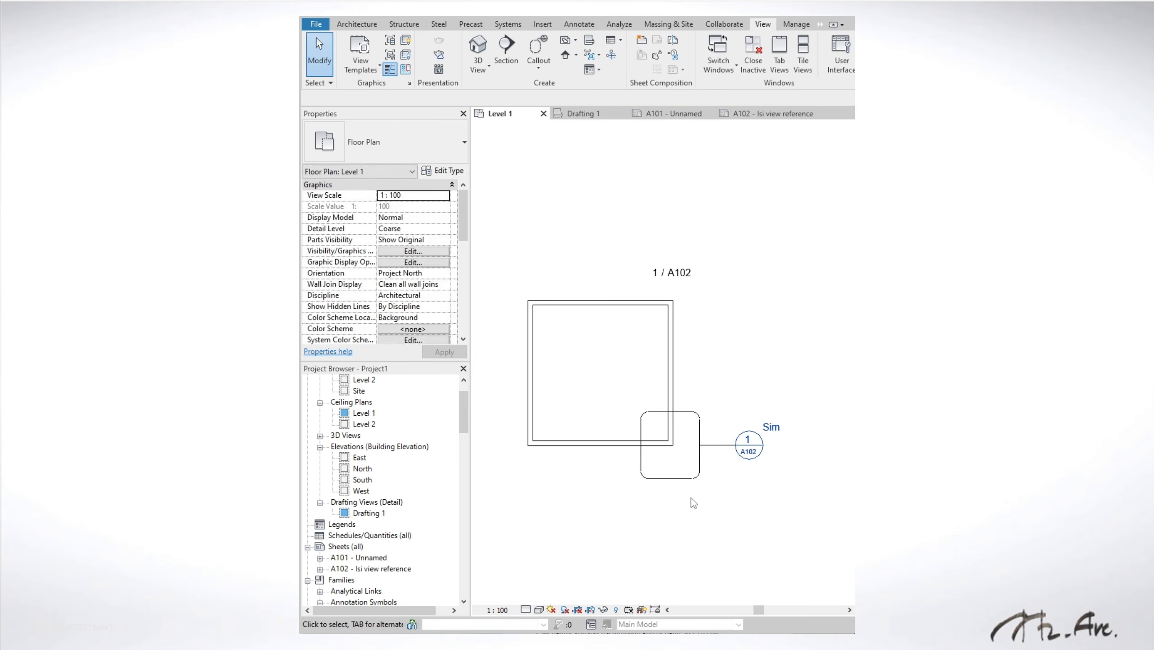
Go to the view referenced by the new callout, and return to the Level 1 floor plan
left_click(716, 449)
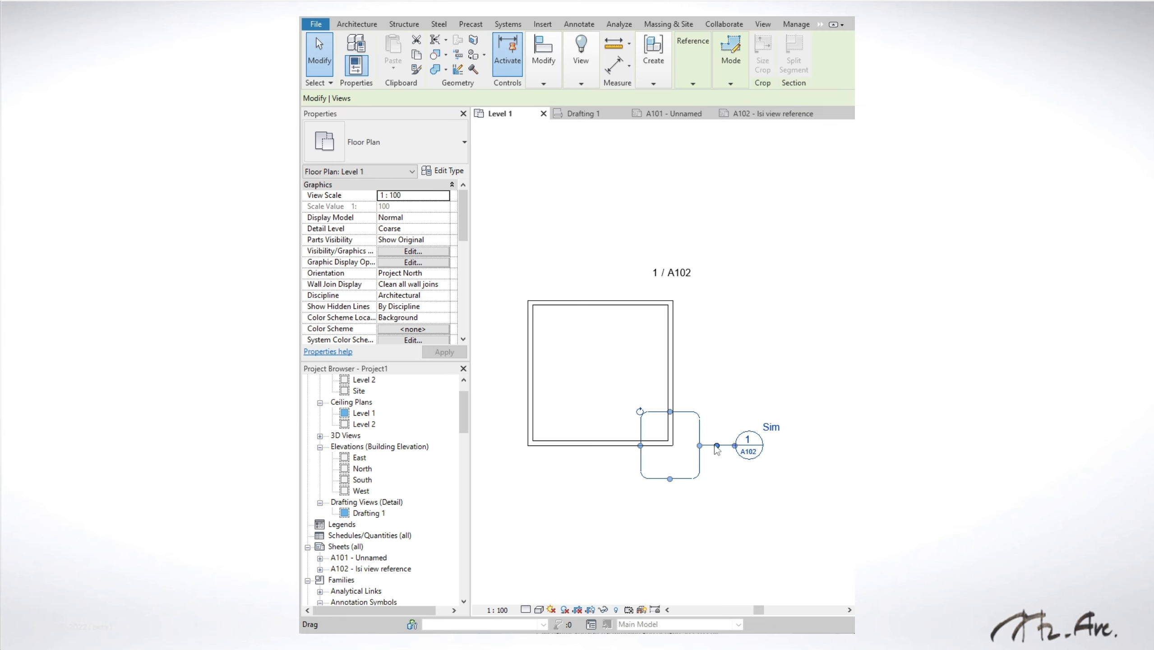
right_click(717, 449)
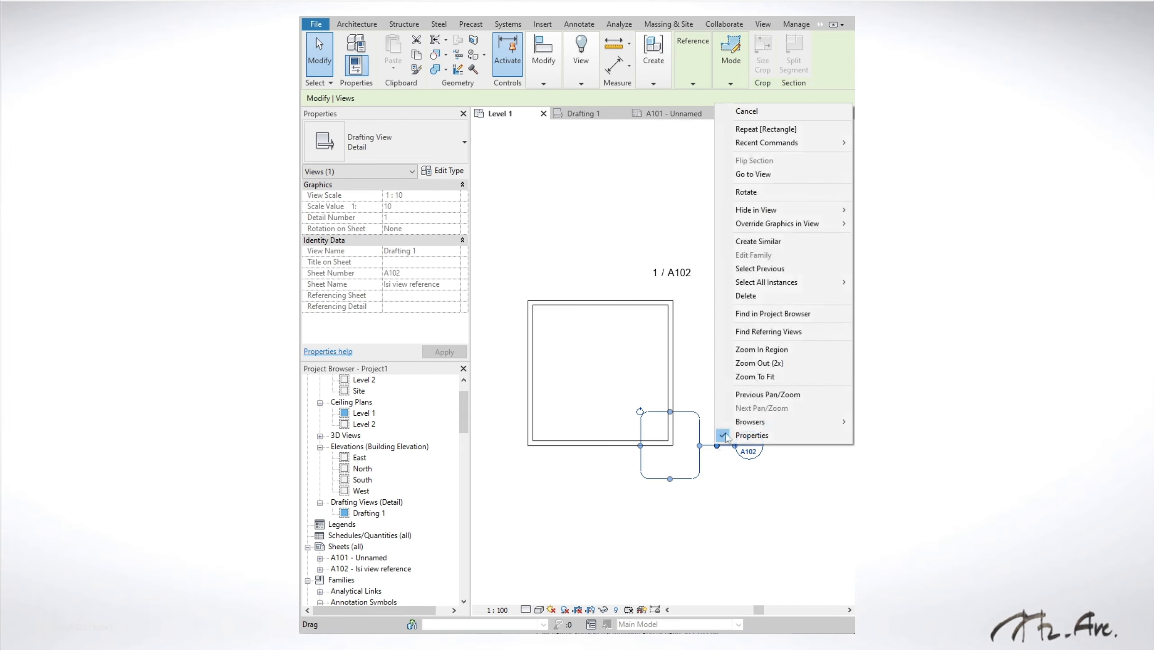
left_click(753, 174)
left_click(501, 115)
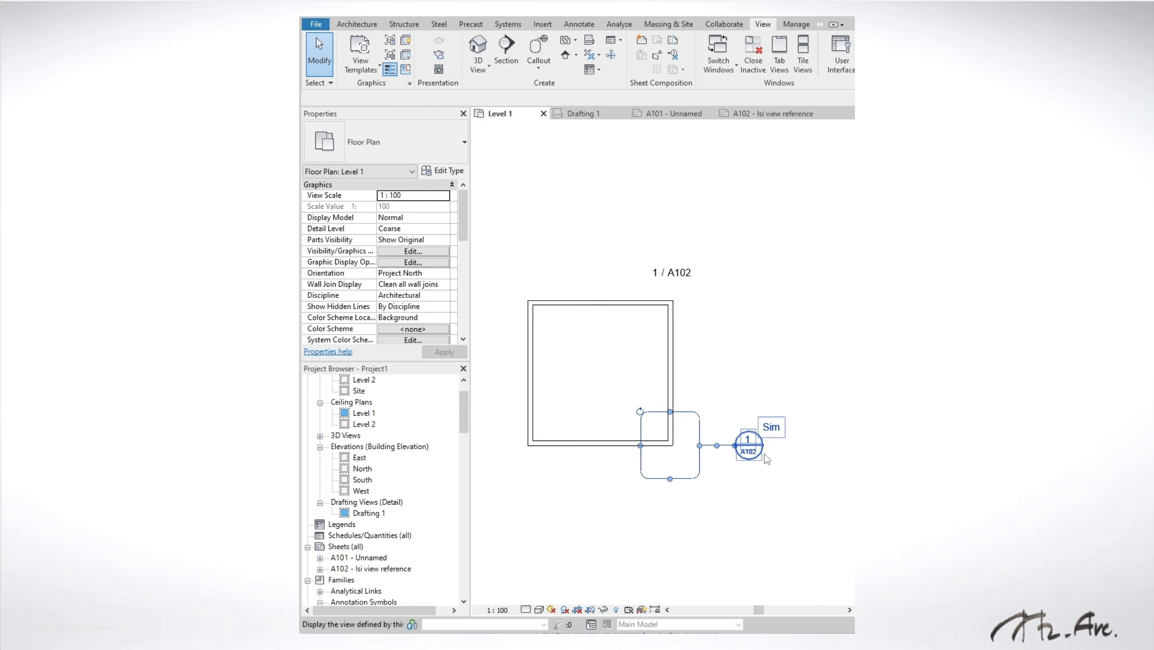